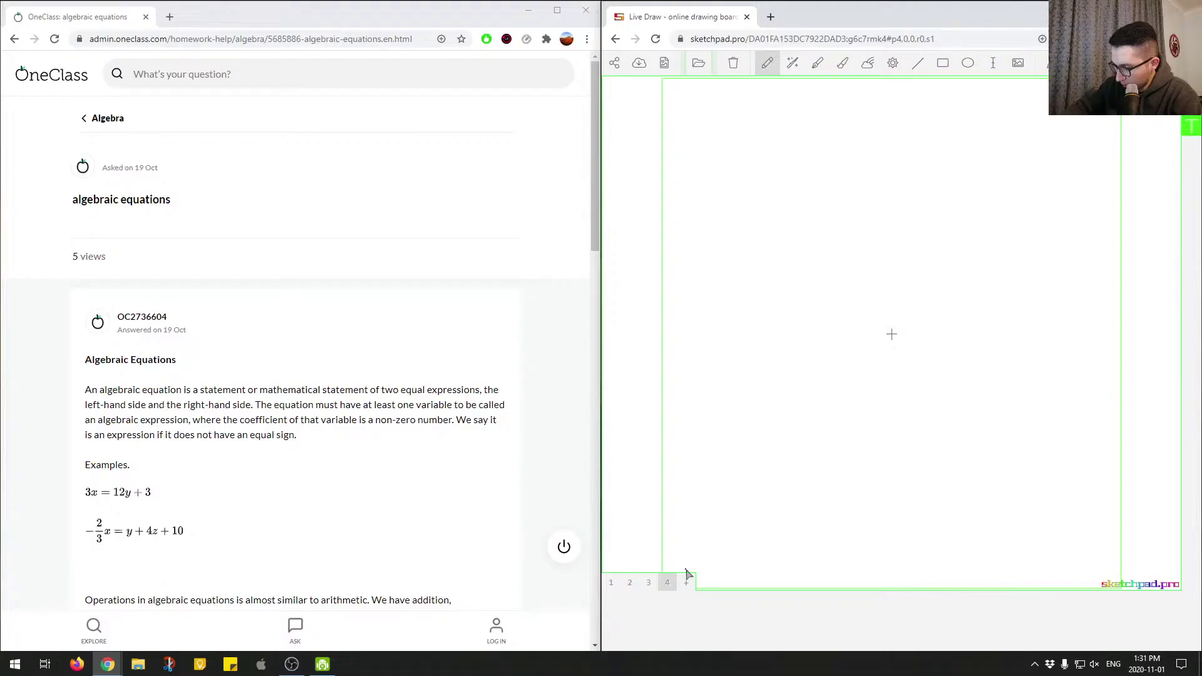
- Handwrite the label '4)' at the page's top-left after undoing the false-start stroke
{"action": "left_click_drag", "start_coordinate": [675, 99], "coordinate": [708, 115]}
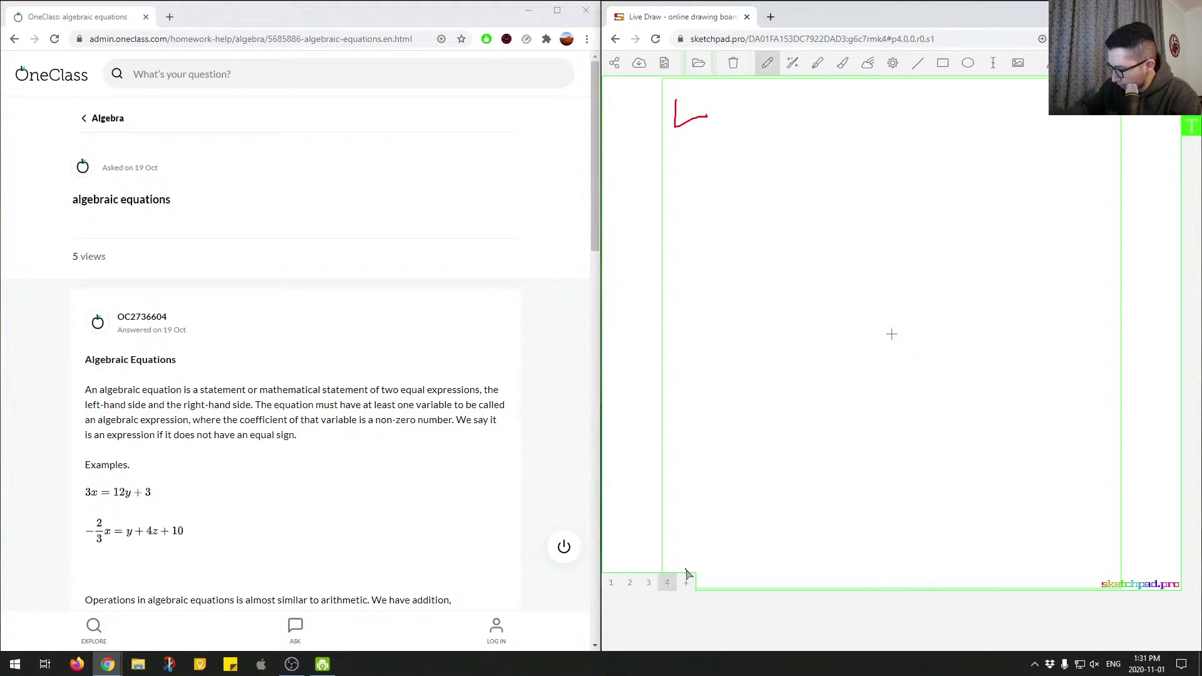
{"action": "key", "text": "ctrl+z"}
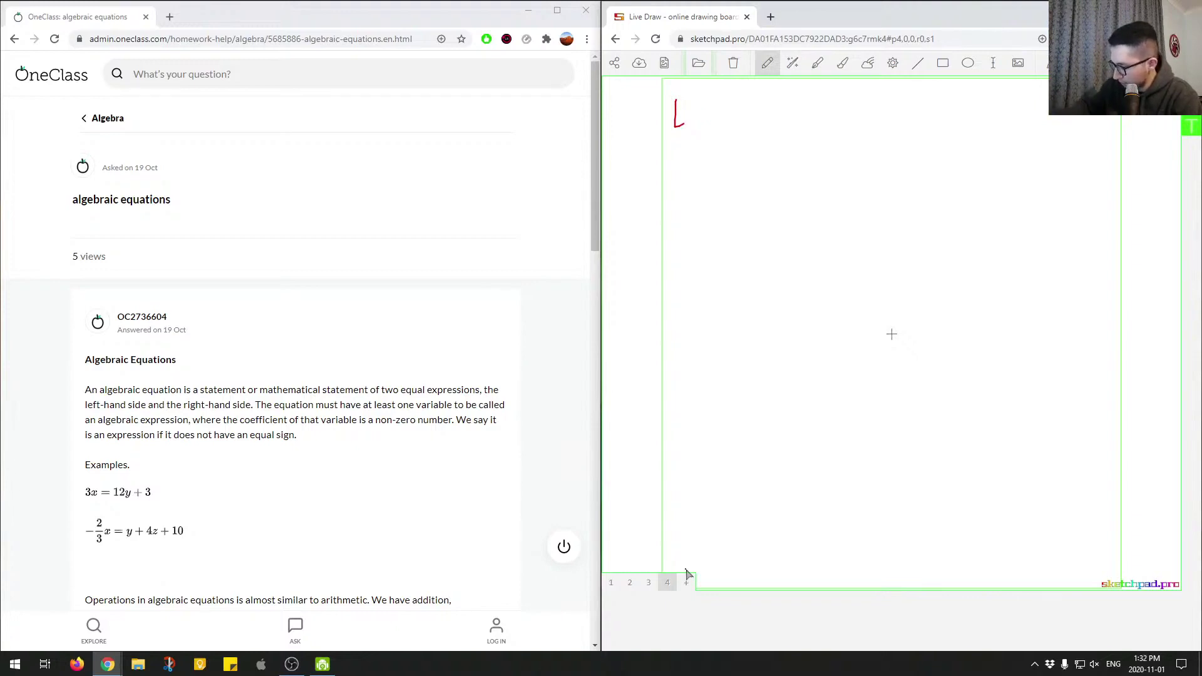
{"action": "key", "text": "ctrl+z"}
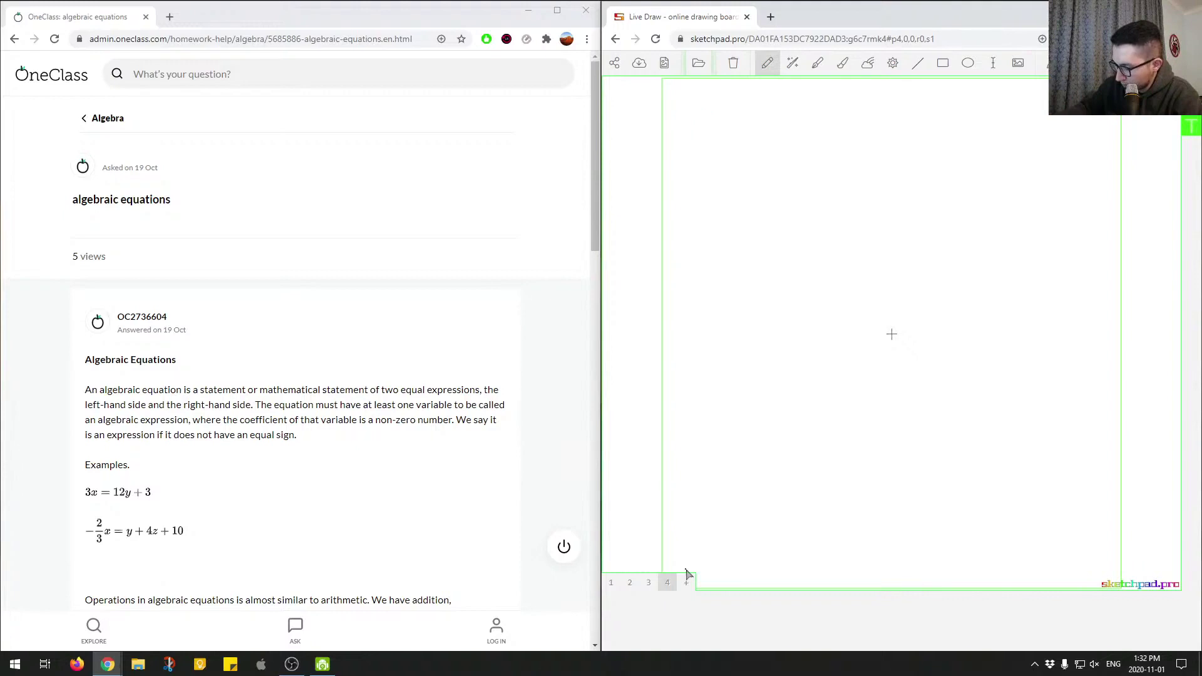
{"action": "mouse_move", "coordinate": [673, 97]}
{"action": "left_mouse_down"}
{"action": "mouse_move", "coordinate": [698, 112]}
{"action": "mouse_move", "coordinate": [695, 144]}
{"action": "mouse_move", "coordinate": [709, 146]}
{"action": "left_mouse_up"}
{"action": "left_click_drag", "start_coordinate": [706, 145], "coordinate": [705, 90]}
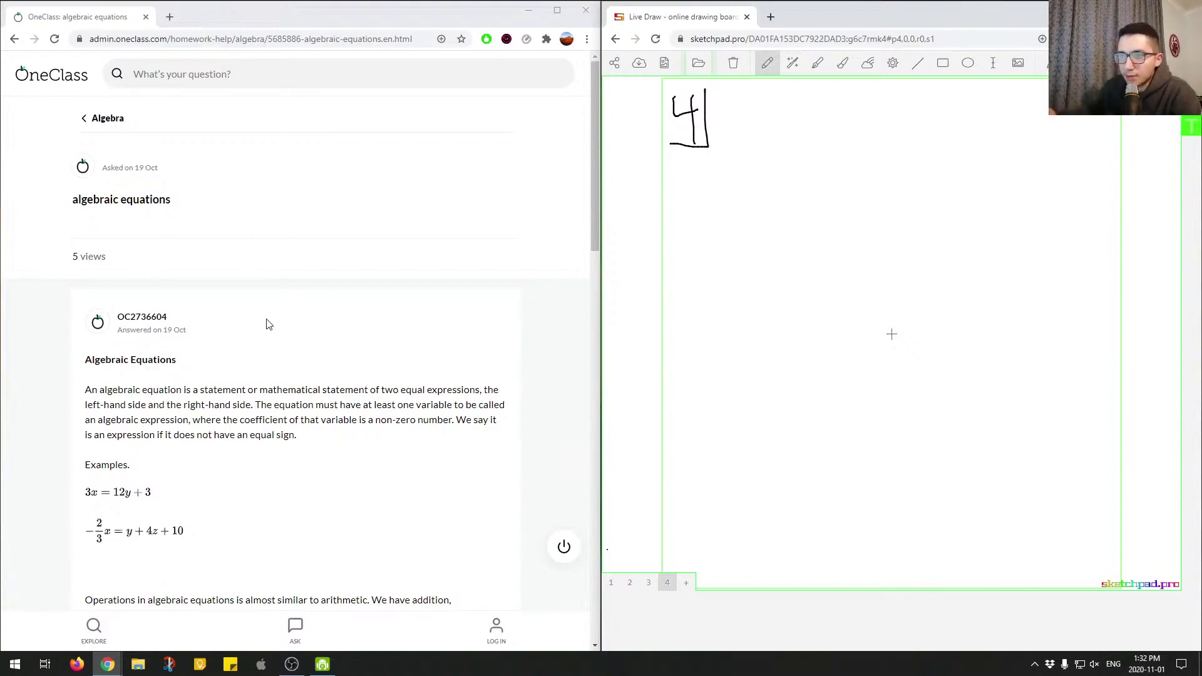
{"action": "scroll", "coordinate": [196, 341], "scroll_direction": "down", "scroll_amount": 2}
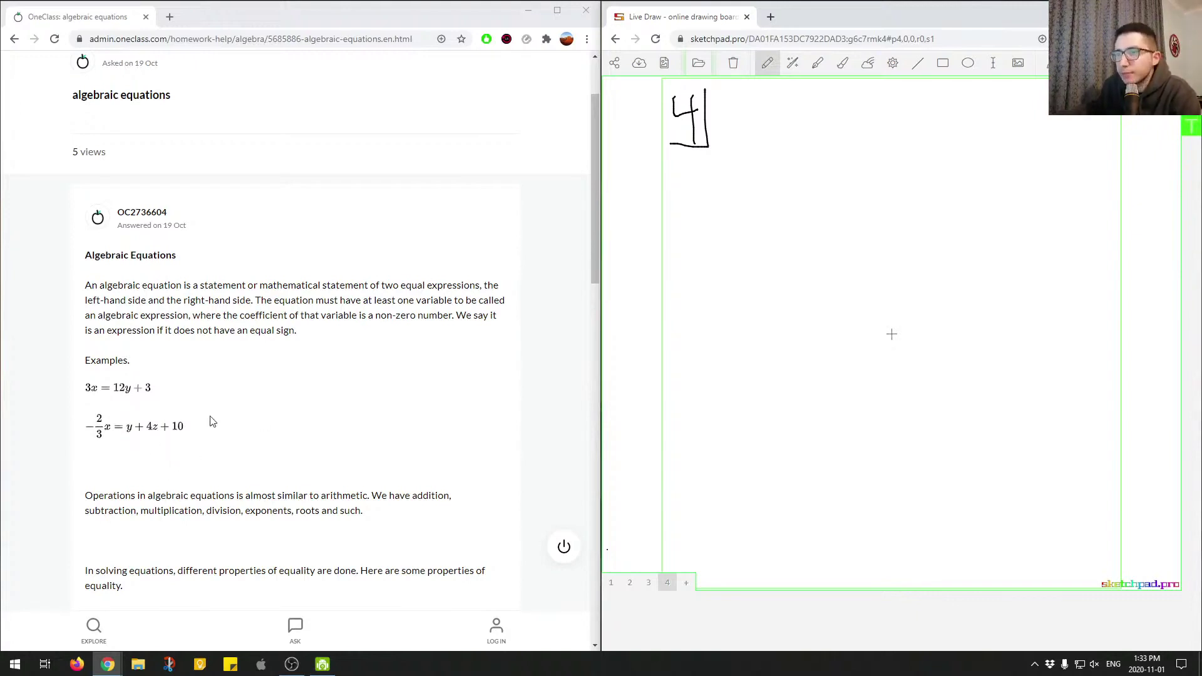
{"action": "scroll", "coordinate": [202, 406], "scroll_direction": "down", "scroll_amount": 2}
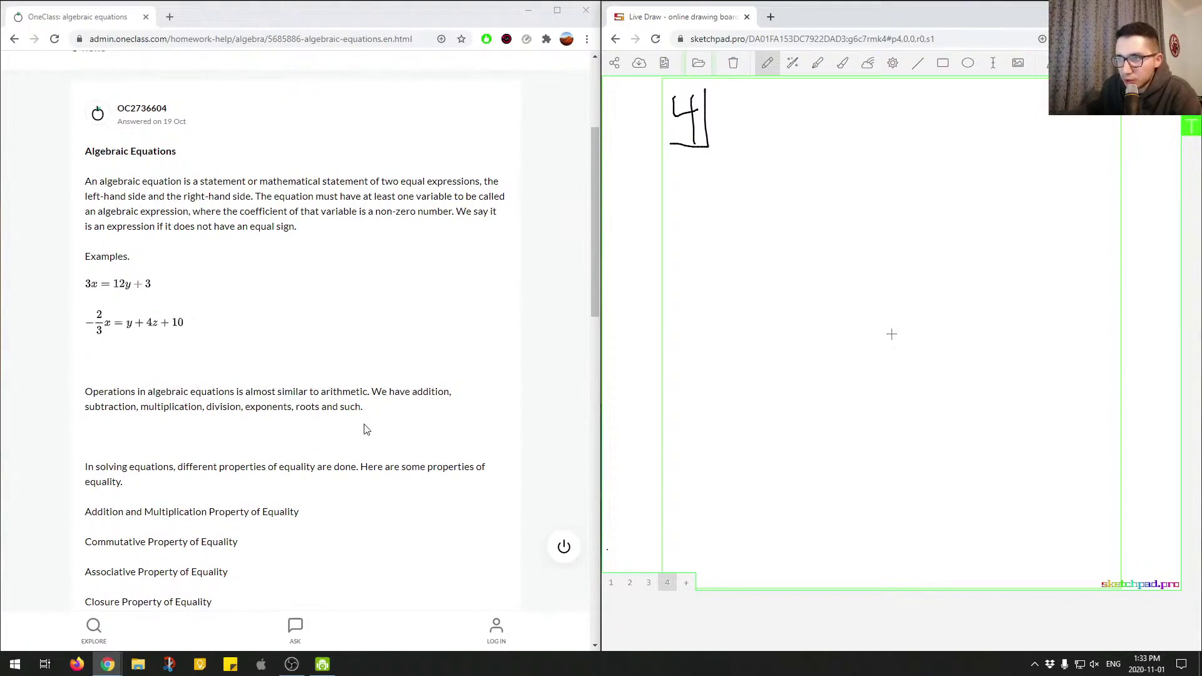
{"action": "scroll", "coordinate": [143, 399], "scroll_direction": "down", "scroll_amount": 2}
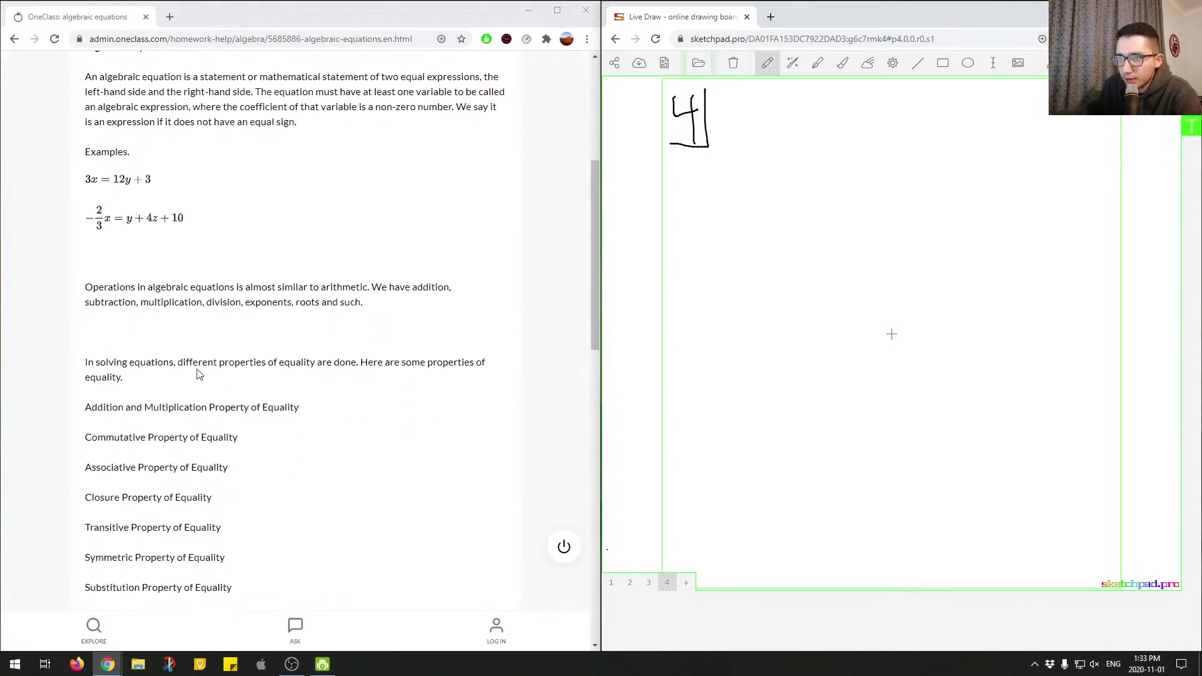
{"action": "scroll", "coordinate": [376, 376], "scroll_direction": "down", "scroll_amount": 2}
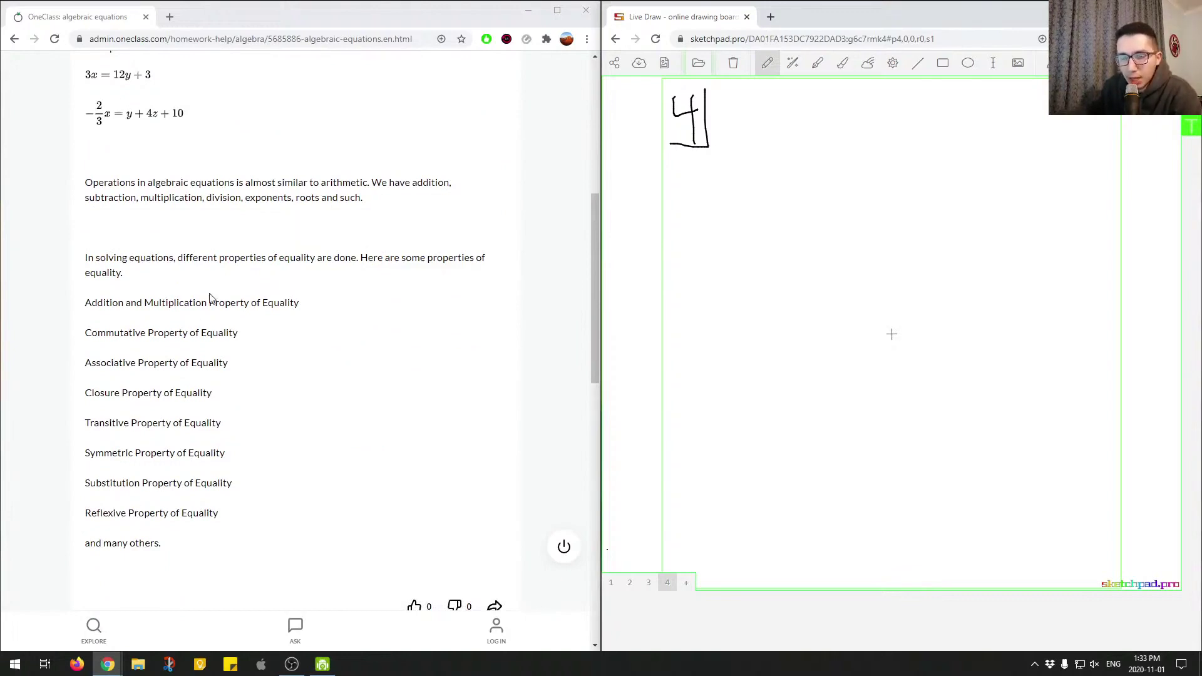
{"action": "scroll", "coordinate": [354, 300], "scroll_direction": "up", "scroll_amount": 3}
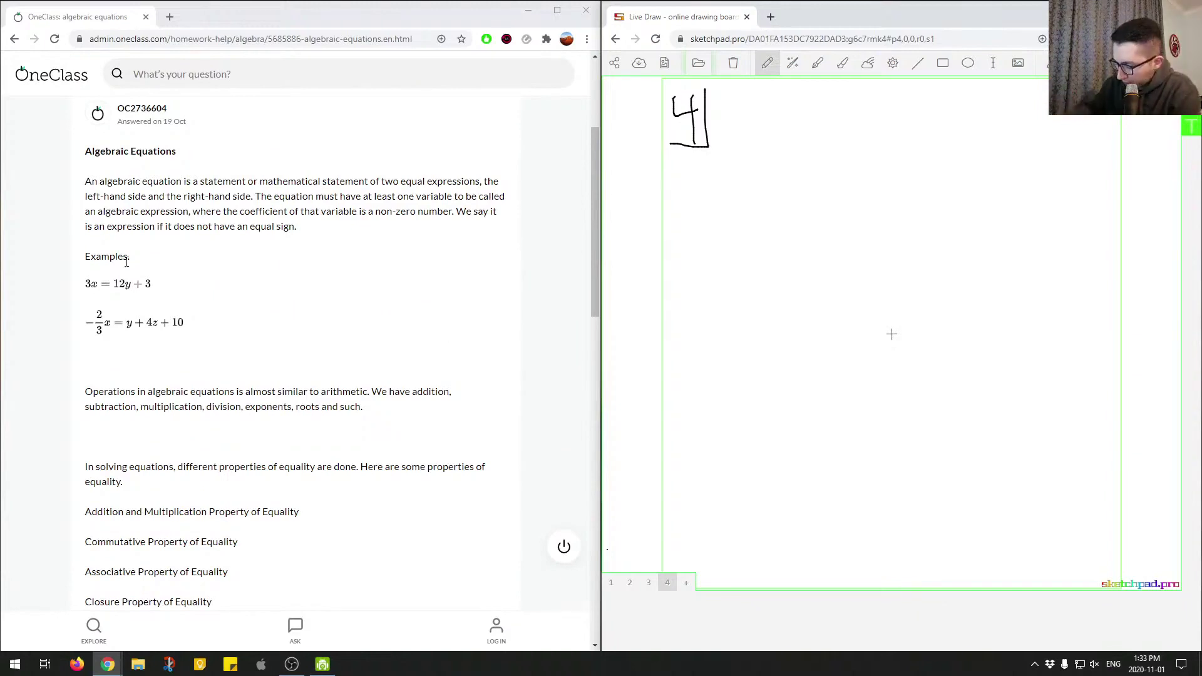
- Handwrite the equation 3x = 12y + 3 across the top of the page
{"action": "mouse_move", "coordinate": [742, 135]}
{"action": "left_mouse_down"}
{"action": "mouse_move", "coordinate": [761, 141]}
{"action": "mouse_move", "coordinate": [744, 181]}
{"action": "left_mouse_up"}
{"action": "mouse_move", "coordinate": [790, 144]}
{"action": "left_mouse_down"}
{"action": "mouse_move", "coordinate": [770, 180]}
{"action": "mouse_move", "coordinate": [825, 159]}
{"action": "left_mouse_up"}
{"action": "left_click_drag", "start_coordinate": [801, 170], "coordinate": [825, 168]}
{"action": "mouse_move", "coordinate": [841, 135]}
{"action": "left_mouse_down"}
{"action": "mouse_move", "coordinate": [839, 174]}
{"action": "mouse_move", "coordinate": [870, 175]}
{"action": "left_mouse_up"}
{"action": "mouse_move", "coordinate": [874, 154]}
{"action": "left_mouse_down"}
{"action": "mouse_move", "coordinate": [884, 167]}
{"action": "mouse_move", "coordinate": [873, 196]}
{"action": "mouse_move", "coordinate": [921, 147]}
{"action": "mouse_move", "coordinate": [909, 168]}
{"action": "left_mouse_up"}
{"action": "mouse_move", "coordinate": [937, 129]}
{"action": "left_mouse_down"}
{"action": "mouse_move", "coordinate": [960, 151]}
{"action": "mouse_move", "coordinate": [937, 168]}
{"action": "left_mouse_up"}
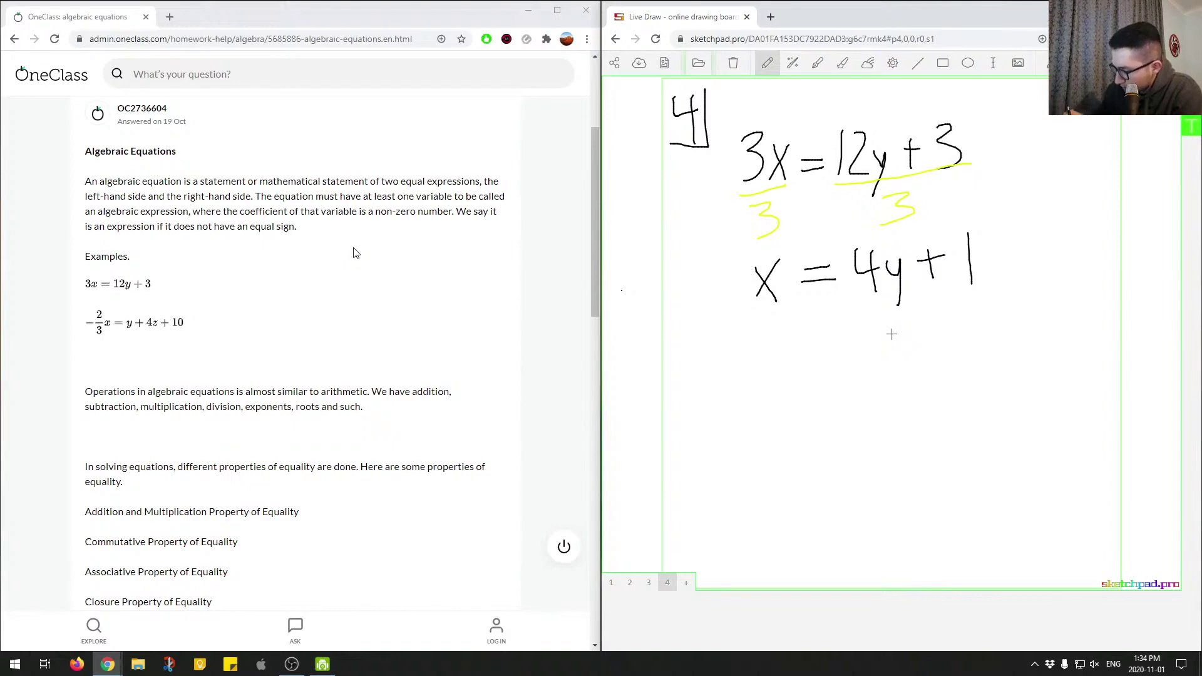
- Mark −1 on both sides and write x − 1 = 4y on the next line
{"action": "left_click_drag", "start_coordinate": [760, 317], "coordinate": [763, 339]}
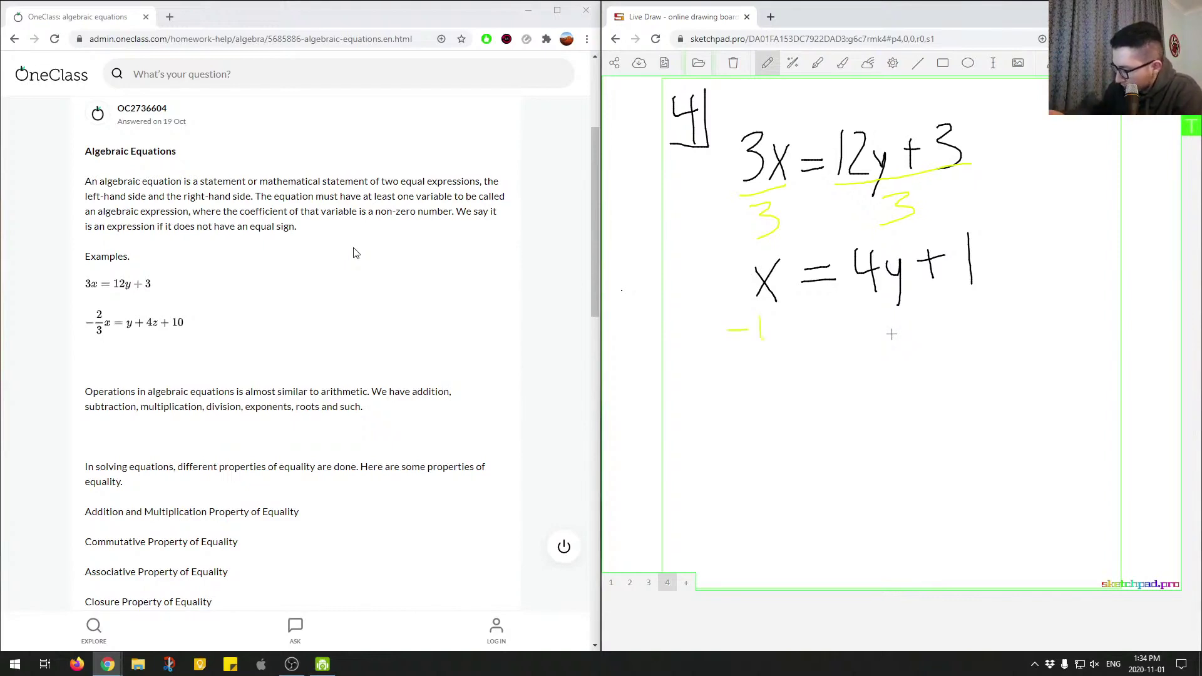
{"action": "left_click_drag", "start_coordinate": [1050, 258], "coordinate": [1052, 293]}
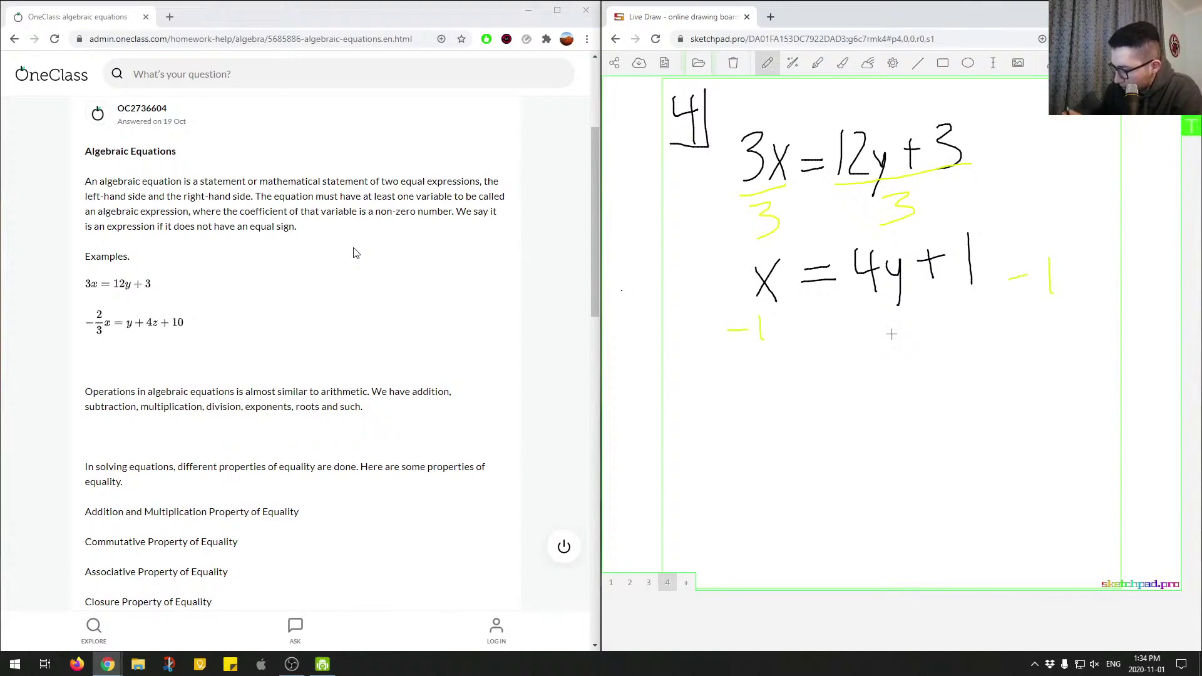
{"action": "left_click_drag", "start_coordinate": [736, 378], "coordinate": [712, 410]}
{"action": "mouse_move", "coordinate": [714, 376]}
{"action": "left_mouse_down"}
{"action": "mouse_move", "coordinate": [711, 408]}
{"action": "mouse_move", "coordinate": [760, 389]}
{"action": "left_mouse_up"}
{"action": "mouse_move", "coordinate": [772, 367]}
{"action": "left_mouse_down"}
{"action": "mouse_move", "coordinate": [773, 411]}
{"action": "mouse_move", "coordinate": [838, 376]}
{"action": "mouse_move", "coordinate": [835, 395]}
{"action": "left_mouse_up"}
{"action": "mouse_move", "coordinate": [858, 354]}
{"action": "left_mouse_down"}
{"action": "mouse_move", "coordinate": [881, 380]}
{"action": "mouse_move", "coordinate": [879, 402]}
{"action": "mouse_move", "coordinate": [895, 392]}
{"action": "left_mouse_up"}
{"action": "left_click_drag", "start_coordinate": [905, 370], "coordinate": [901, 428]}
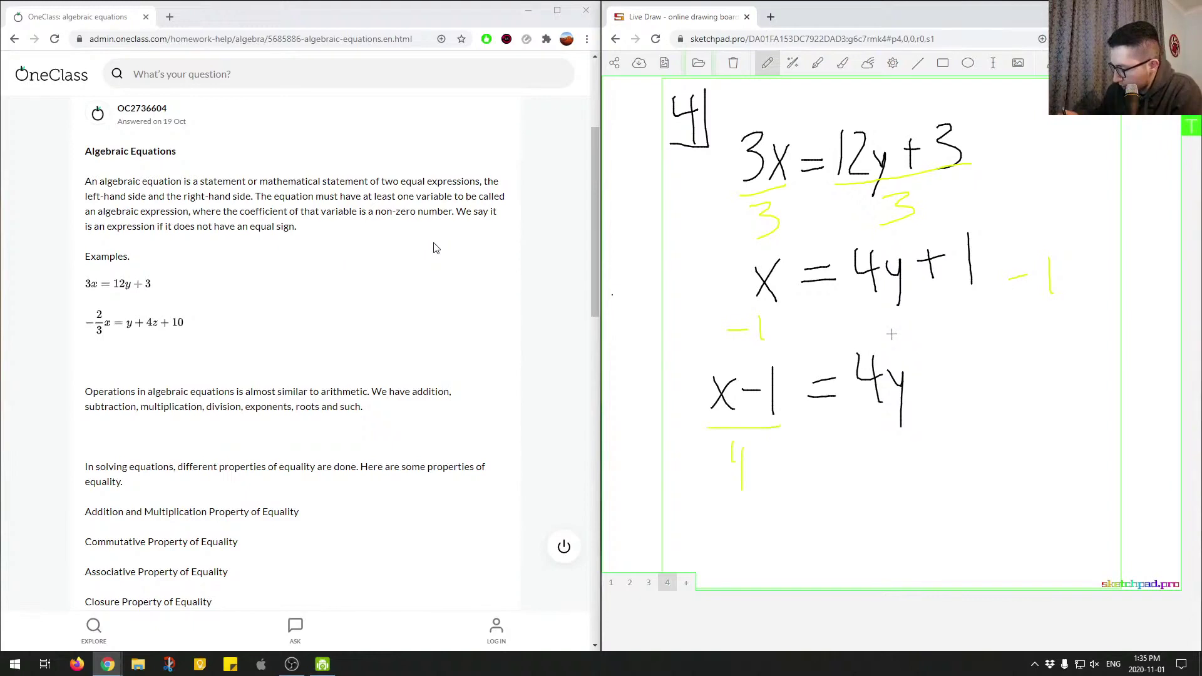
- Mark /4 on both sides, undo a misplaced y, and write ¼x − ¼ = y
{"action": "mouse_move", "coordinate": [852, 413]}
{"action": "left_mouse_down"}
{"action": "mouse_move", "coordinate": [907, 407]}
{"action": "mouse_move", "coordinate": [883, 441]}
{"action": "left_mouse_up"}
{"action": "left_click_drag", "start_coordinate": [880, 427], "coordinate": [882, 474]}
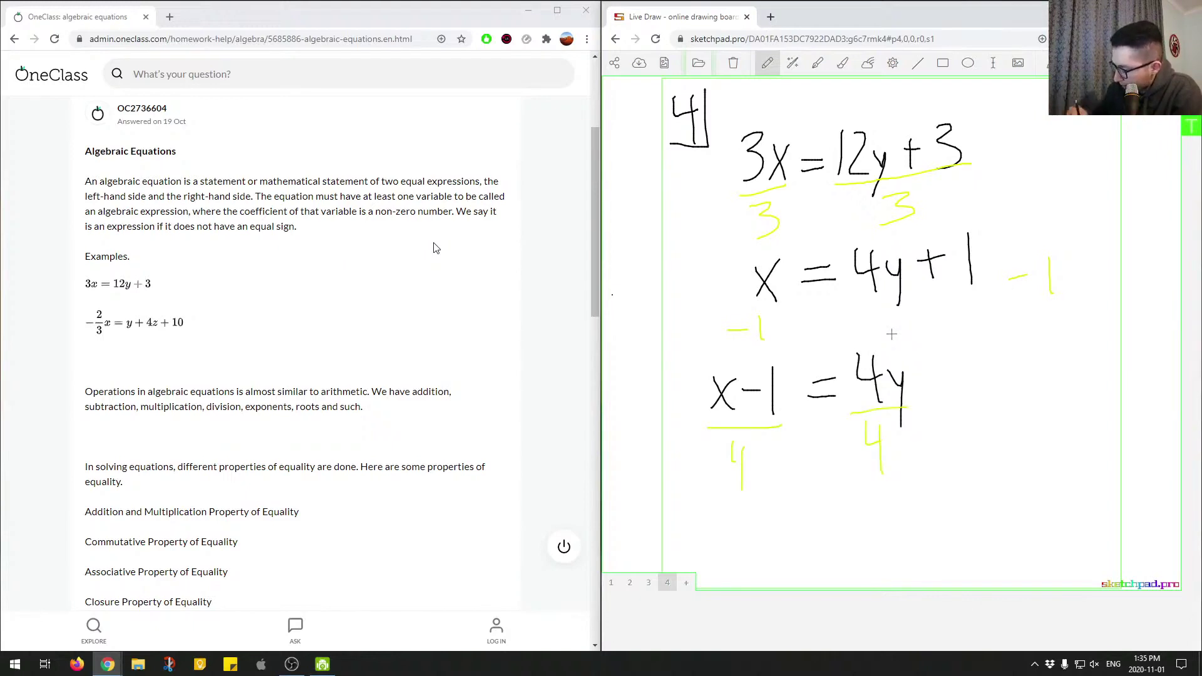
{"action": "left_click_drag", "start_coordinate": [766, 501], "coordinate": [773, 546]}
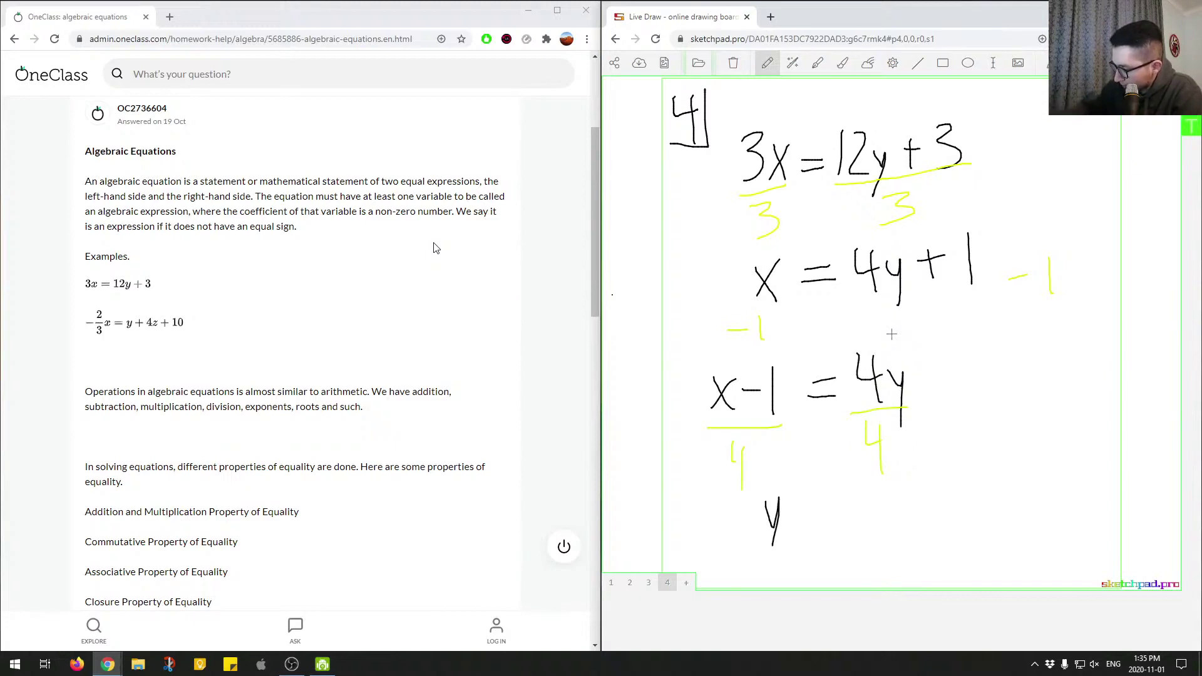
{"action": "key", "text": "ctrl+z"}
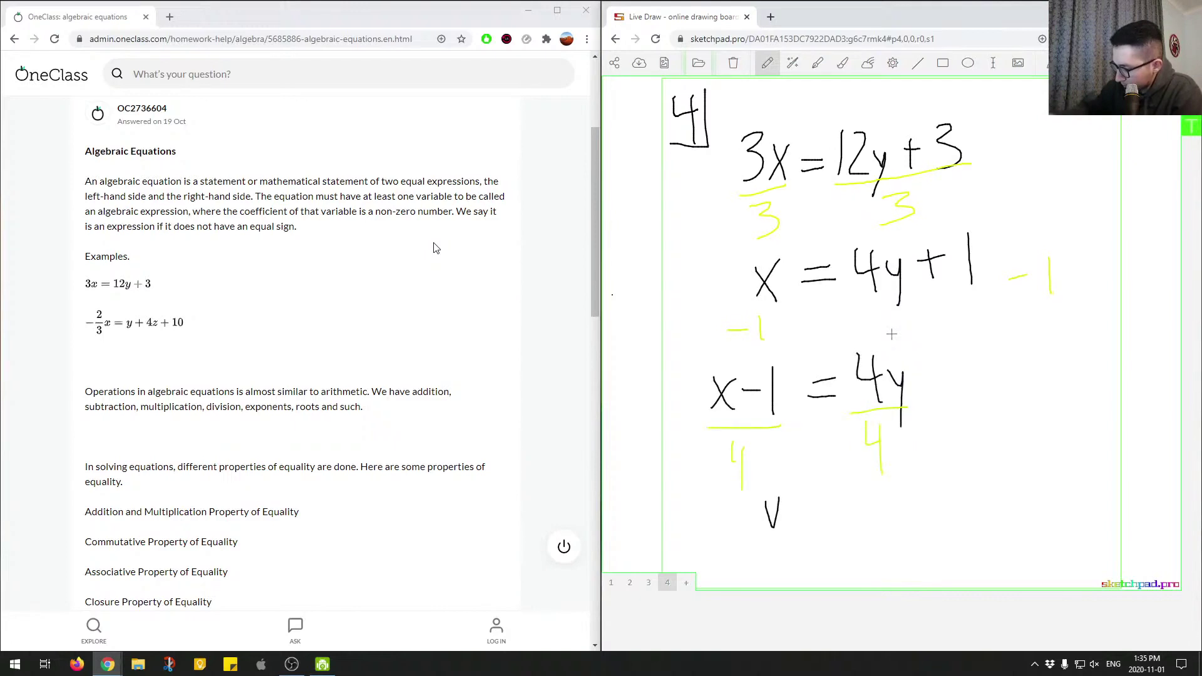
{"action": "key", "text": "ctrl+z"}
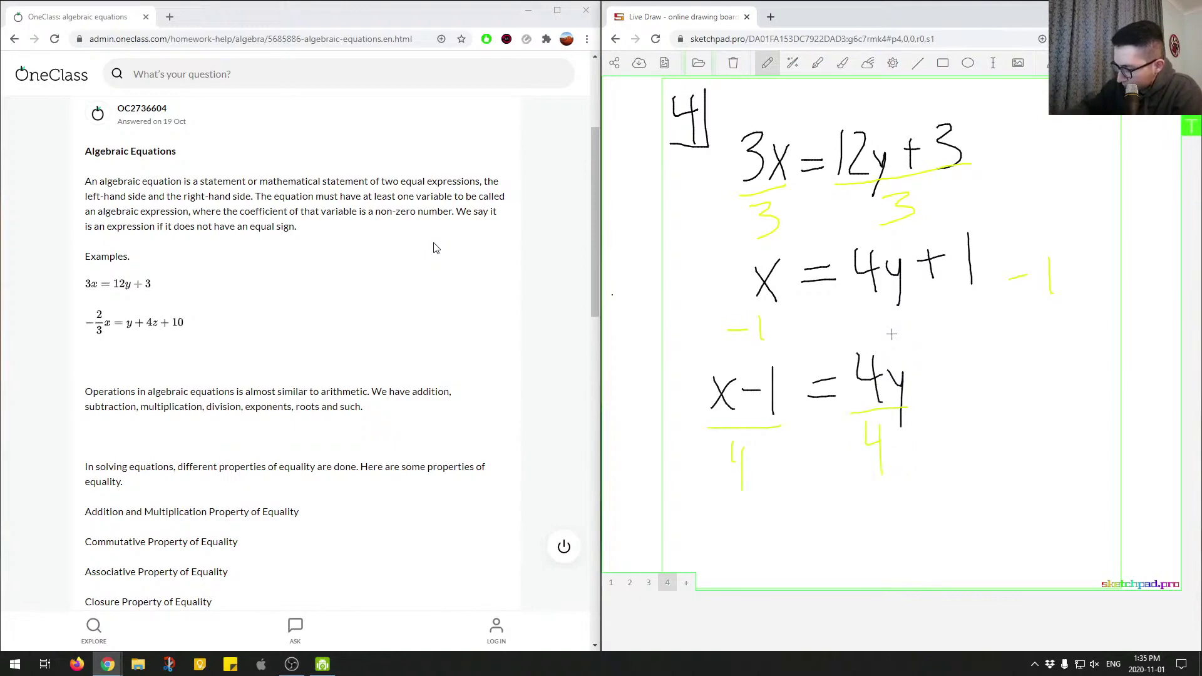
{"action": "mouse_move", "coordinate": [724, 519]}
{"action": "left_mouse_down"}
{"action": "mouse_move", "coordinate": [738, 542]}
{"action": "mouse_move", "coordinate": [702, 522]}
{"action": "left_mouse_up"}
{"action": "mouse_move", "coordinate": [684, 534]}
{"action": "left_mouse_down"}
{"action": "mouse_move", "coordinate": [707, 529]}
{"action": "mouse_move", "coordinate": [699, 549]}
{"action": "mouse_move", "coordinate": [765, 523]}
{"action": "left_mouse_up"}
{"action": "mouse_move", "coordinate": [774, 487]}
{"action": "left_mouse_down"}
{"action": "mouse_move", "coordinate": [775, 505]}
{"action": "mouse_move", "coordinate": [796, 512]}
{"action": "mouse_move", "coordinate": [793, 533]}
{"action": "left_mouse_up"}
{"action": "left_click_drag", "start_coordinate": [790, 526], "coordinate": [799, 555]}
{"action": "mouse_move", "coordinate": [811, 513]}
{"action": "left_mouse_down"}
{"action": "mouse_move", "coordinate": [865, 508]}
{"action": "mouse_move", "coordinate": [869, 538]}
{"action": "left_mouse_up"}
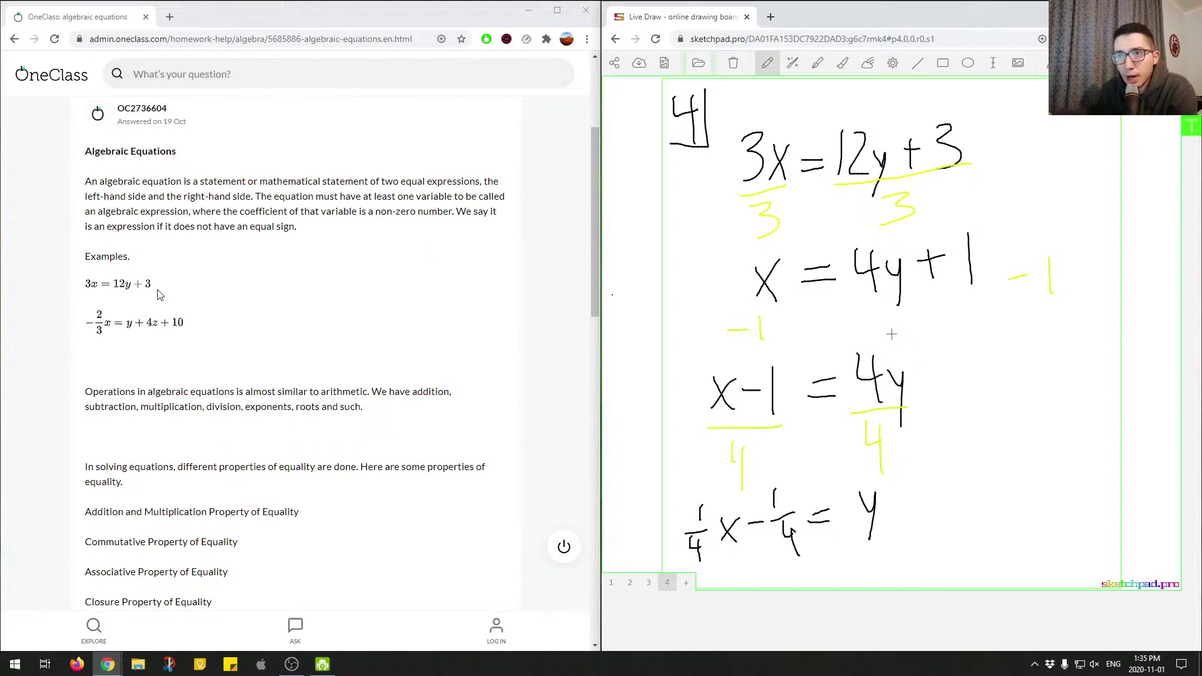
- Enter 'Correct answer and explanation. Great job!' in the Verify solution comment box
{"action": "scroll", "coordinate": [158, 294], "scroll_direction": "up", "scroll_amount": 2}
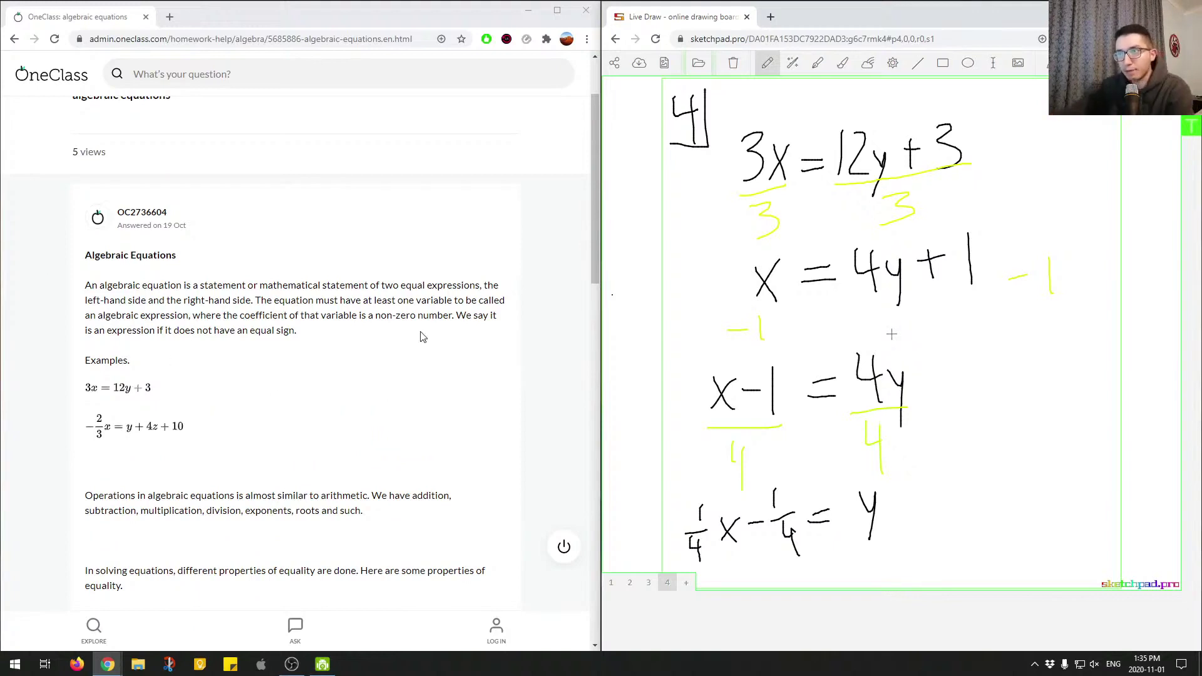
{"action": "scroll", "coordinate": [188, 246], "scroll_direction": "up", "scroll_amount": 2}
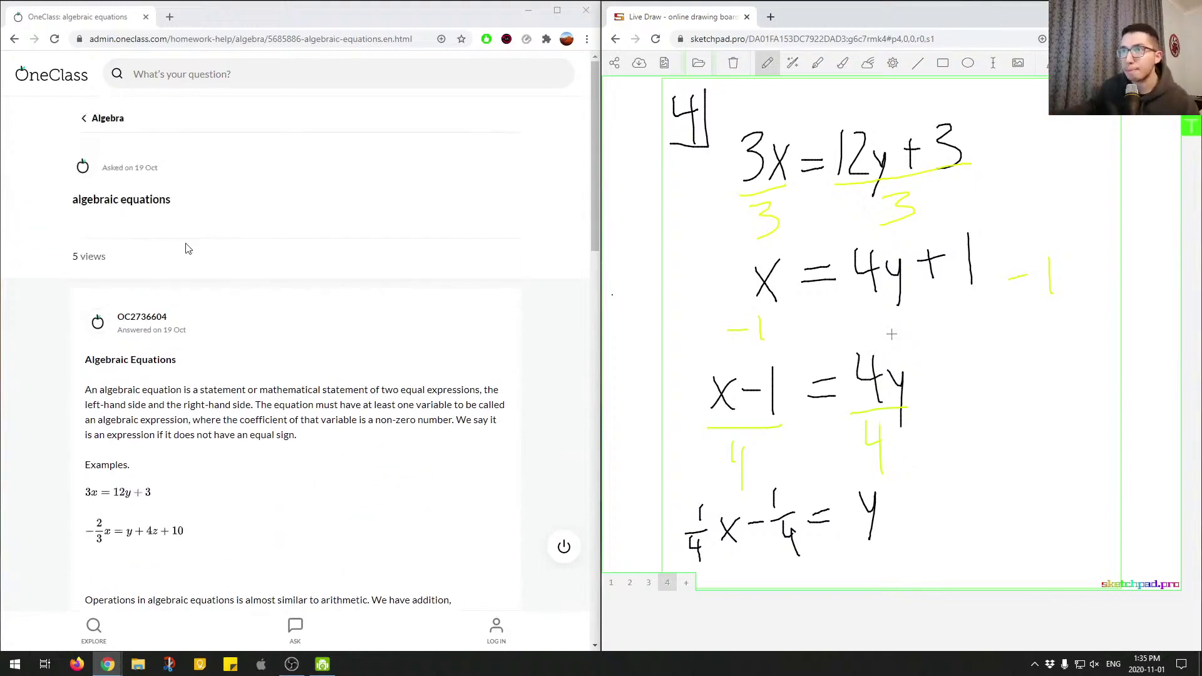
{"action": "scroll", "coordinate": [186, 411], "scroll_direction": "down", "scroll_amount": 10}
{"action": "scroll", "coordinate": [188, 395], "scroll_direction": "down", "scroll_amount": 6}
{"action": "scroll", "coordinate": [200, 388], "scroll_direction": "up", "scroll_amount": 6}
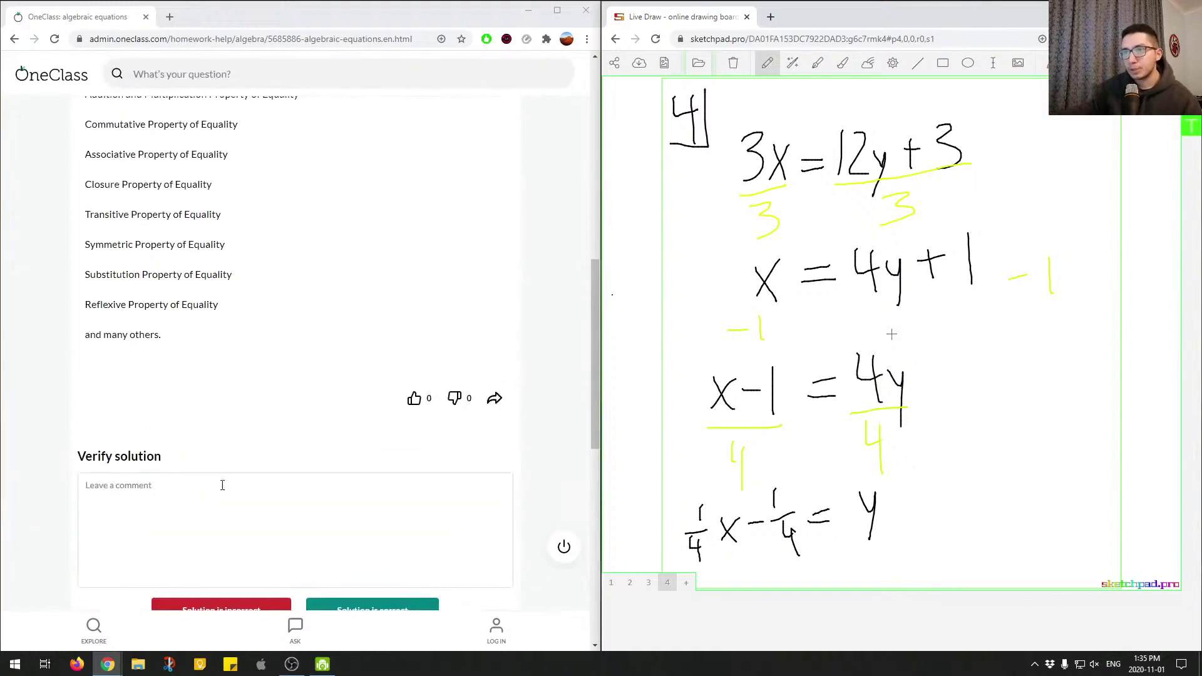
{"action": "left_click", "coordinate": [220, 483]}
{"action": "scroll", "coordinate": [251, 313], "scroll_direction": "down", "scroll_amount": 2}
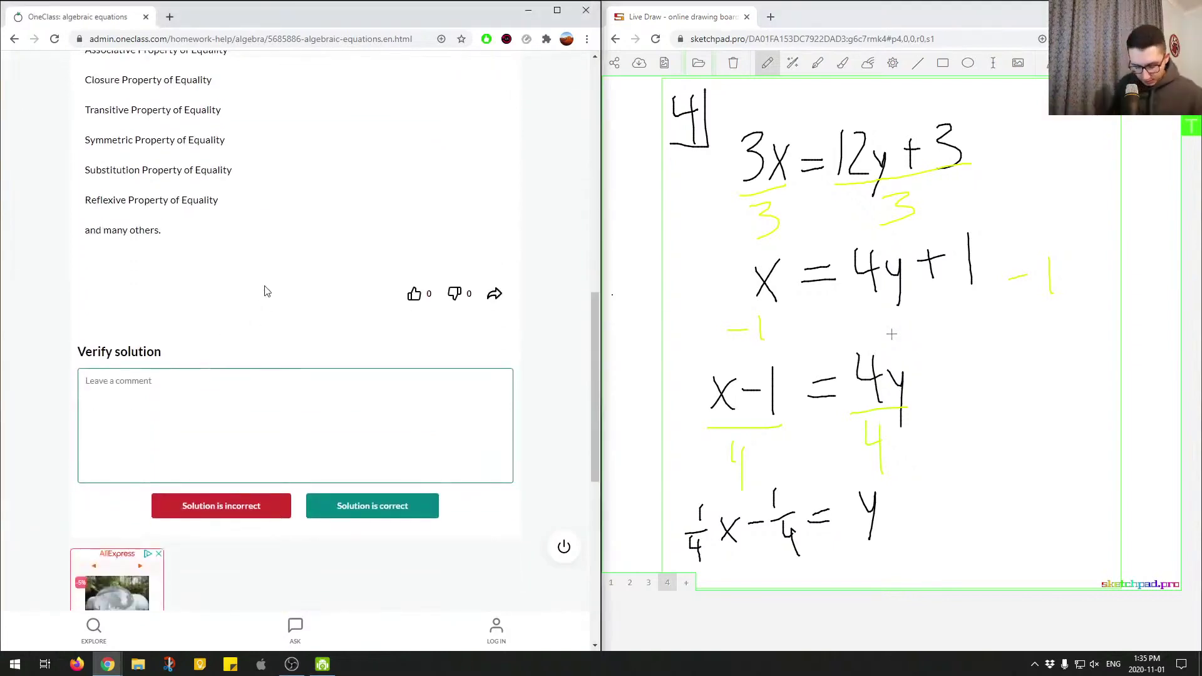
{"action": "type", "text": "C"}
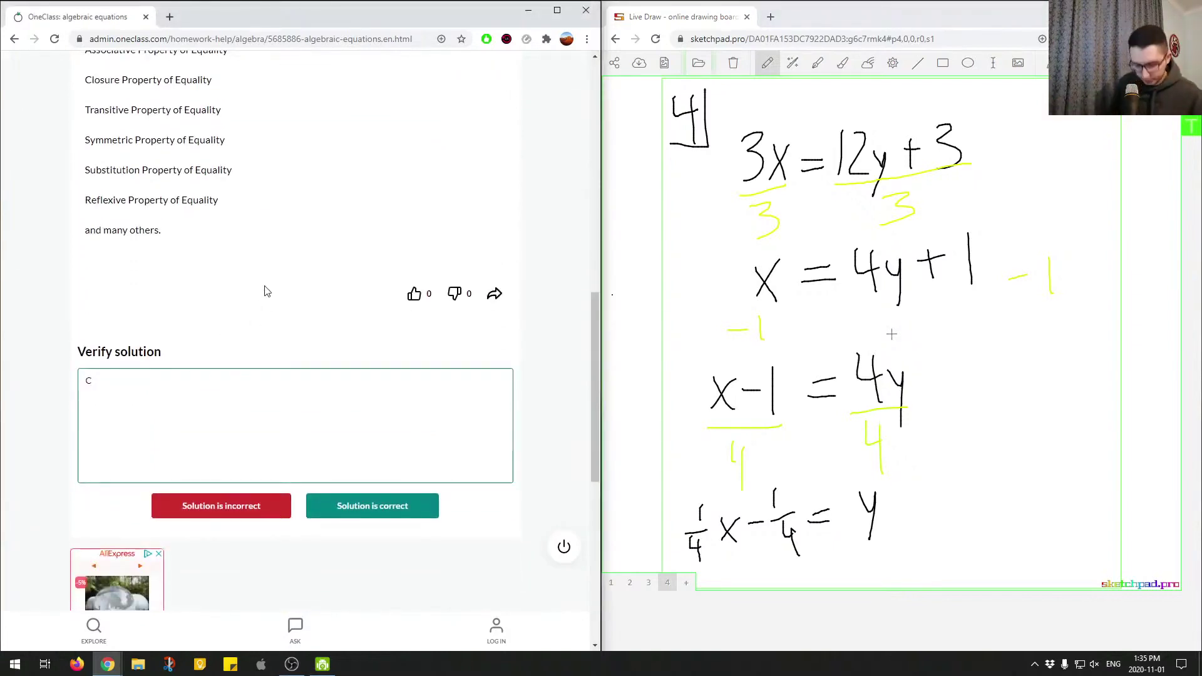
{"action": "type", "text": "irorrect ans"}
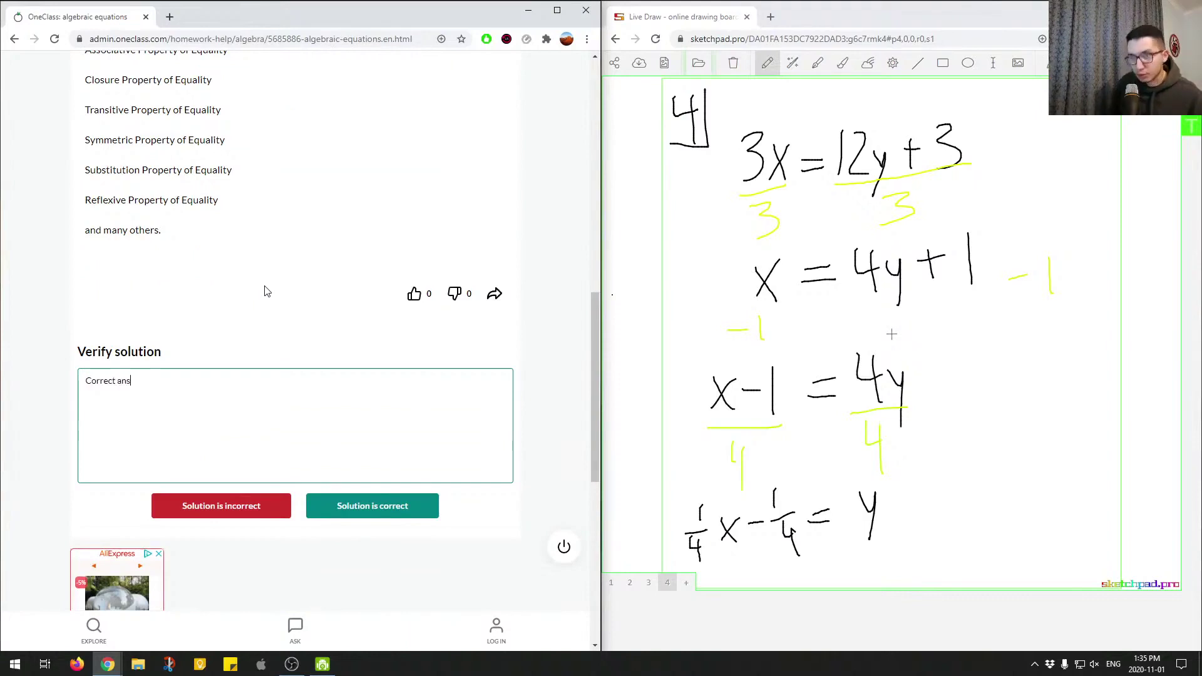
{"action": "type", "text": "swer and "}
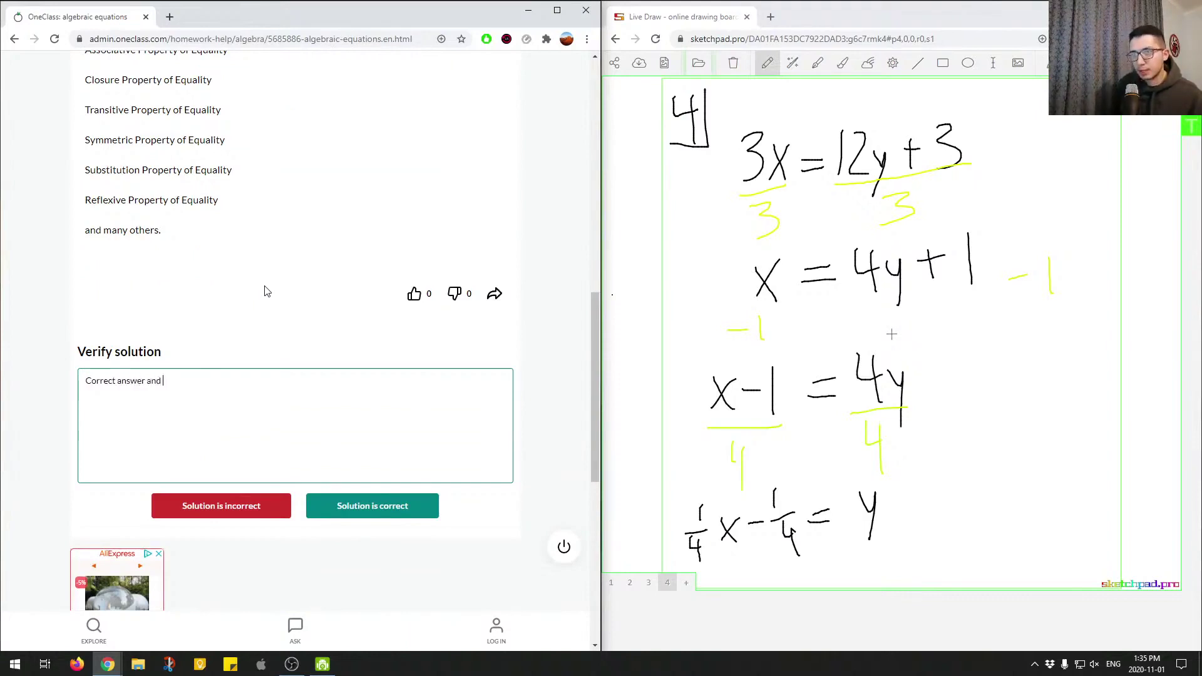
{"action": "type", "text": "explanation. G"}
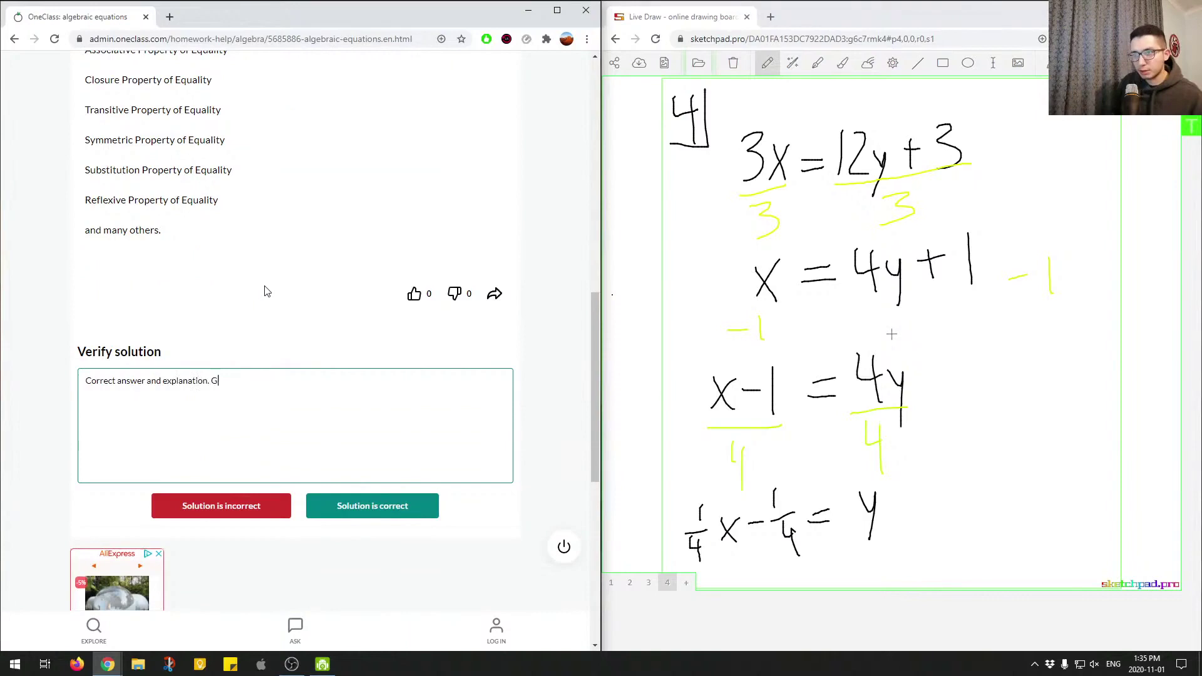
{"action": "type", "text": "reat job!"}
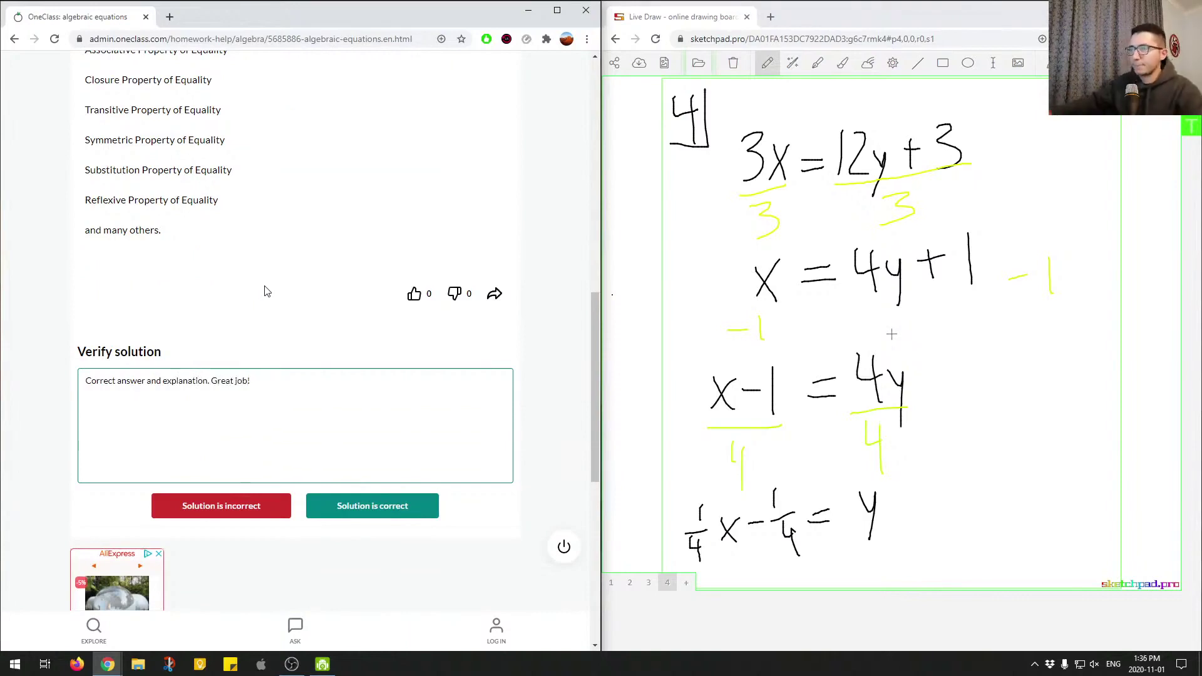